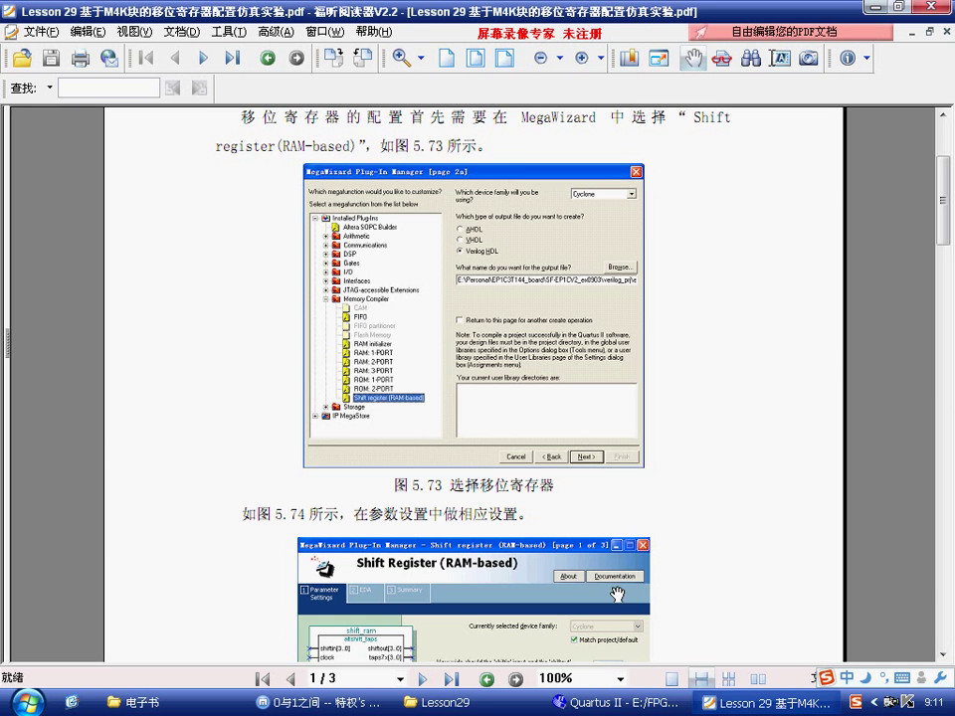
Read the PDF's section on choosing Shift register (RAM-based) in MegaWizard, including Figure 5.73
{"action": "scroll", "coordinate": [411, 453], "scroll_direction": "up", "scroll_amount": 1}
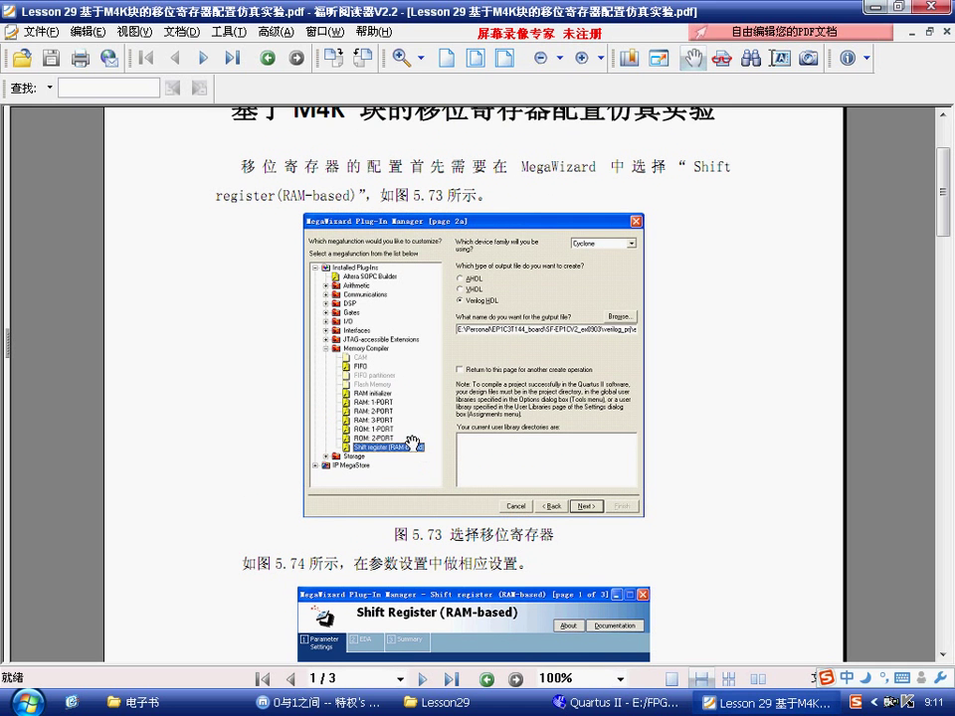
{"action": "scroll", "coordinate": [417, 397], "scroll_direction": "up", "scroll_amount": 3}
{"action": "scroll", "coordinate": [395, 360], "scroll_direction": "down", "scroll_amount": 2}
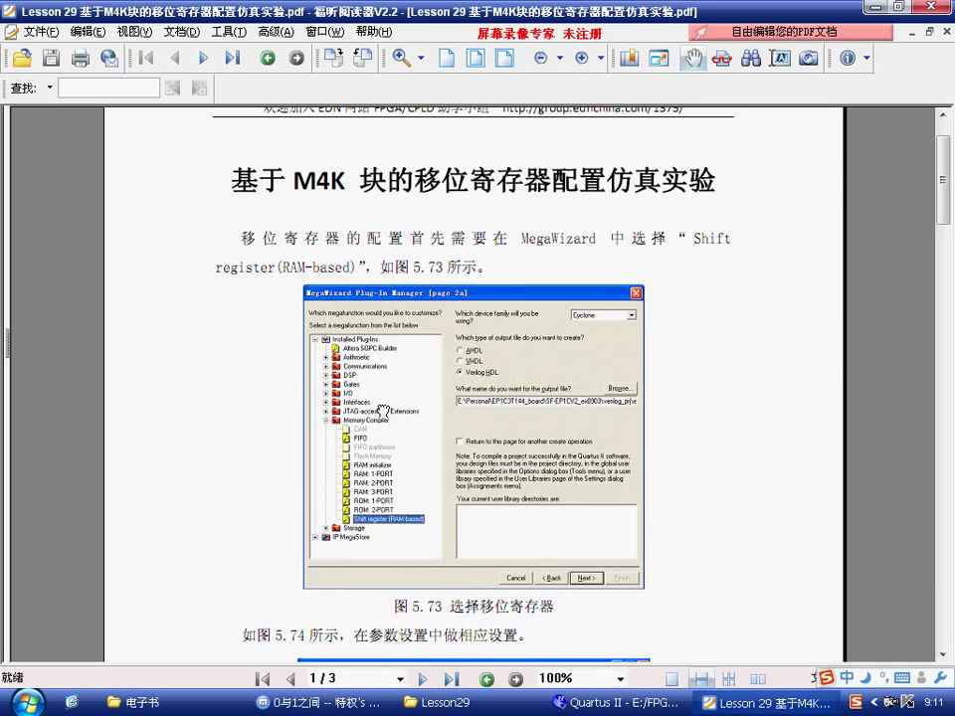
{"action": "scroll", "coordinate": [395, 360], "scroll_direction": "down", "scroll_amount": 1}
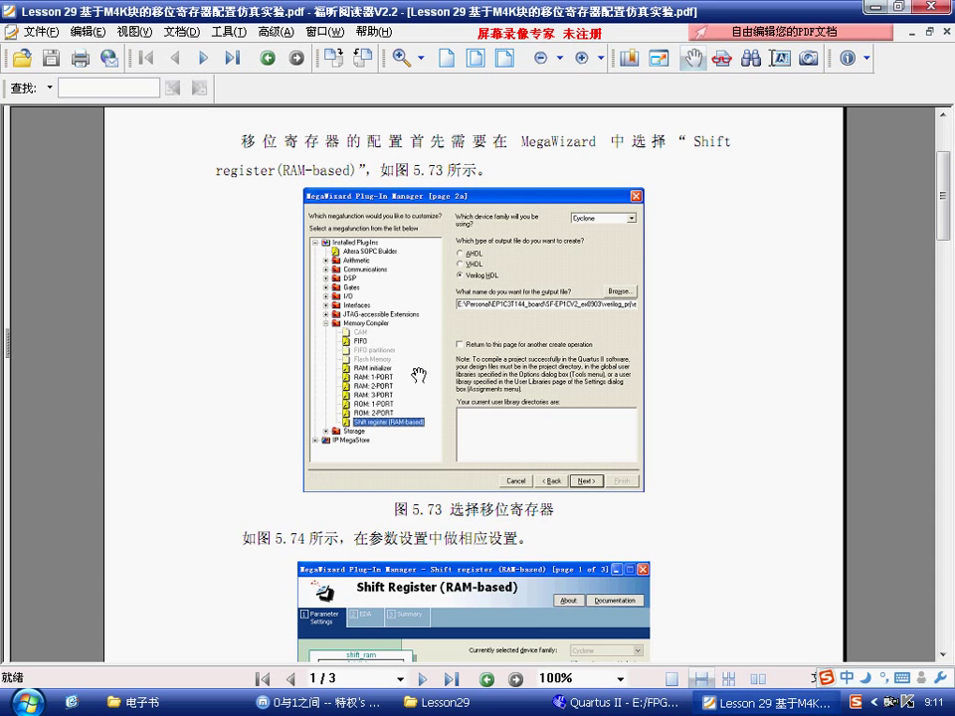
{"action": "scroll", "coordinate": [356, 344], "scroll_direction": "up", "scroll_amount": 1}
{"action": "scroll", "coordinate": [353, 332], "scroll_direction": "down", "scroll_amount": 1}
{"action": "scroll", "coordinate": [355, 331], "scroll_direction": "up", "scroll_amount": 1}
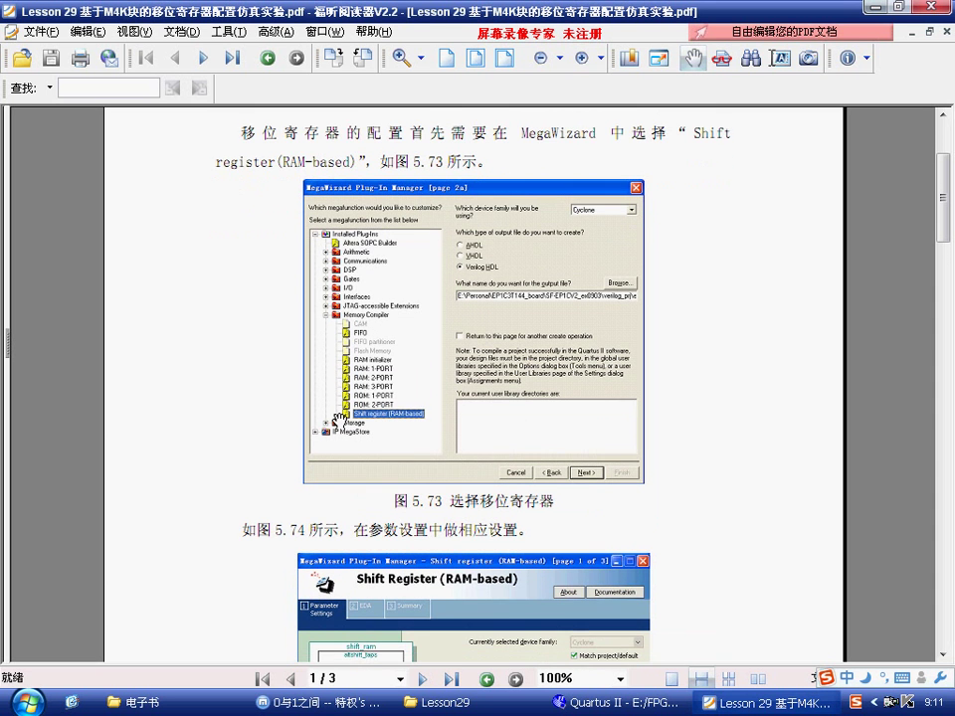
{"action": "scroll", "coordinate": [344, 413], "scroll_direction": "down", "scroll_amount": 2}
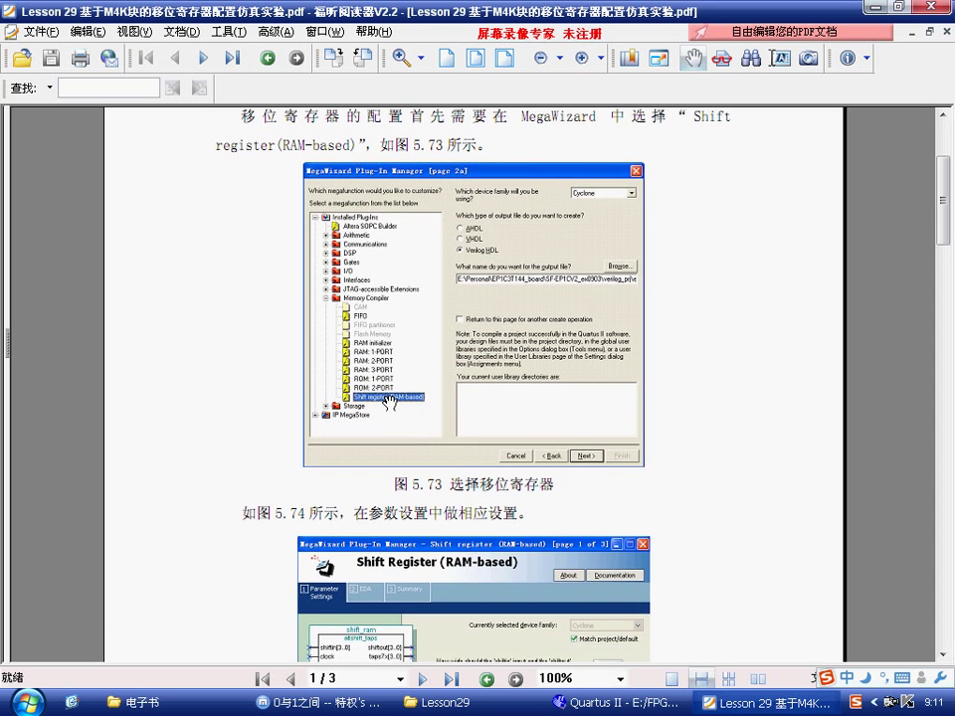
{"action": "scroll", "coordinate": [295, 299], "scroll_direction": "up", "scroll_amount": 1}
{"action": "scroll", "coordinate": [374, 416], "scroll_direction": "down", "scroll_amount": 3}
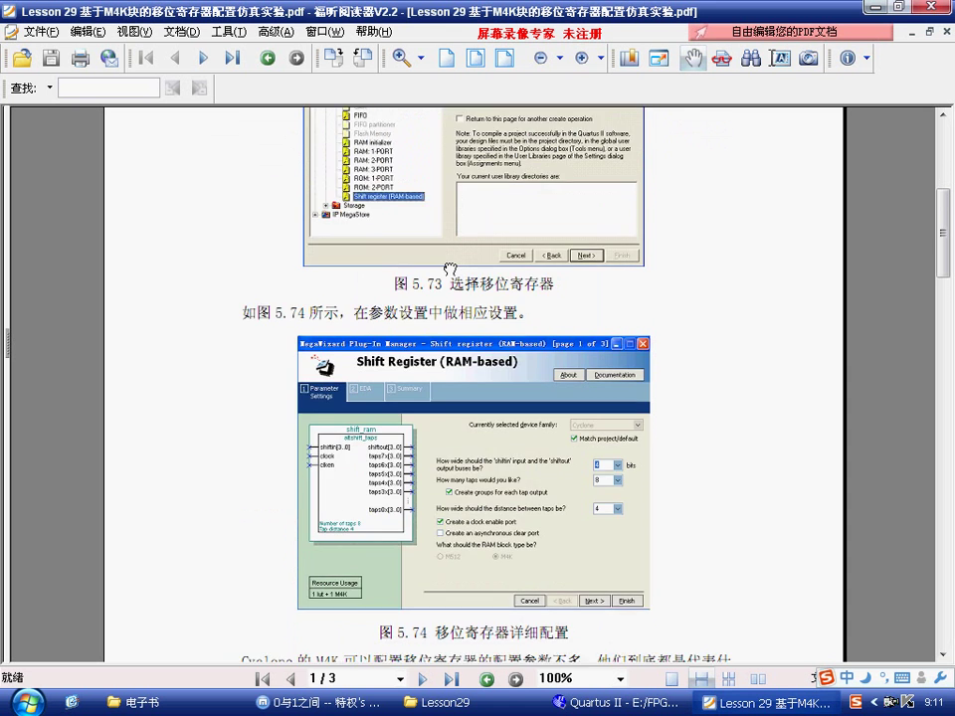
{"action": "scroll", "coordinate": [379, 464], "scroll_direction": "up", "scroll_amount": 3}
{"action": "scroll", "coordinate": [449, 493], "scroll_direction": "down", "scroll_amount": 1}
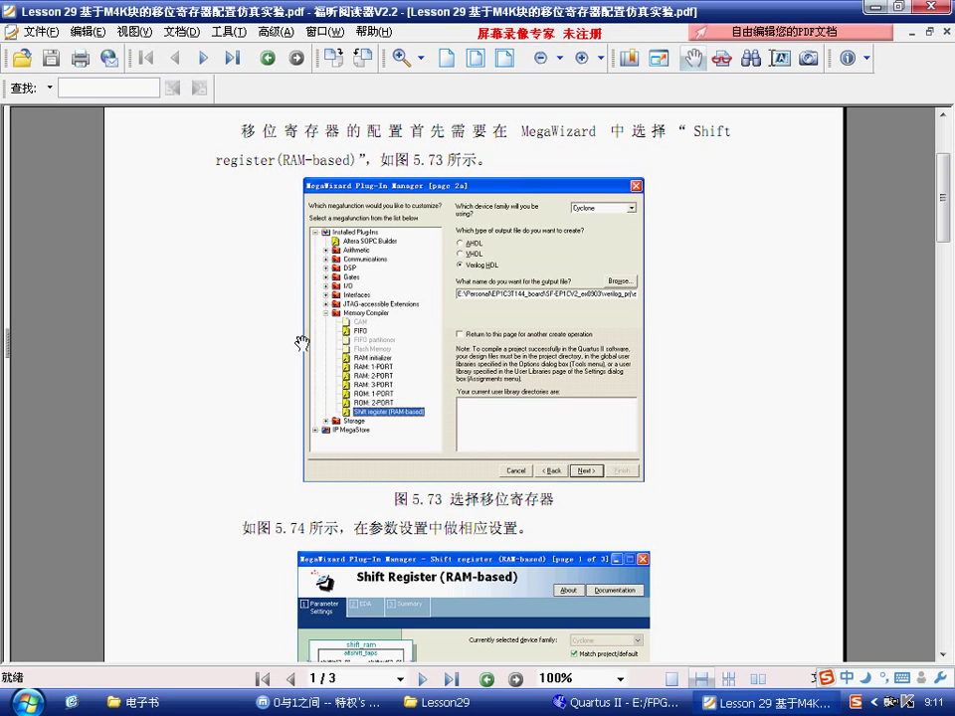
Read the shift register parameter settings shown in Figure 5.74 of the PDF
{"action": "scroll", "coordinate": [399, 278], "scroll_direction": "down", "scroll_amount": 1}
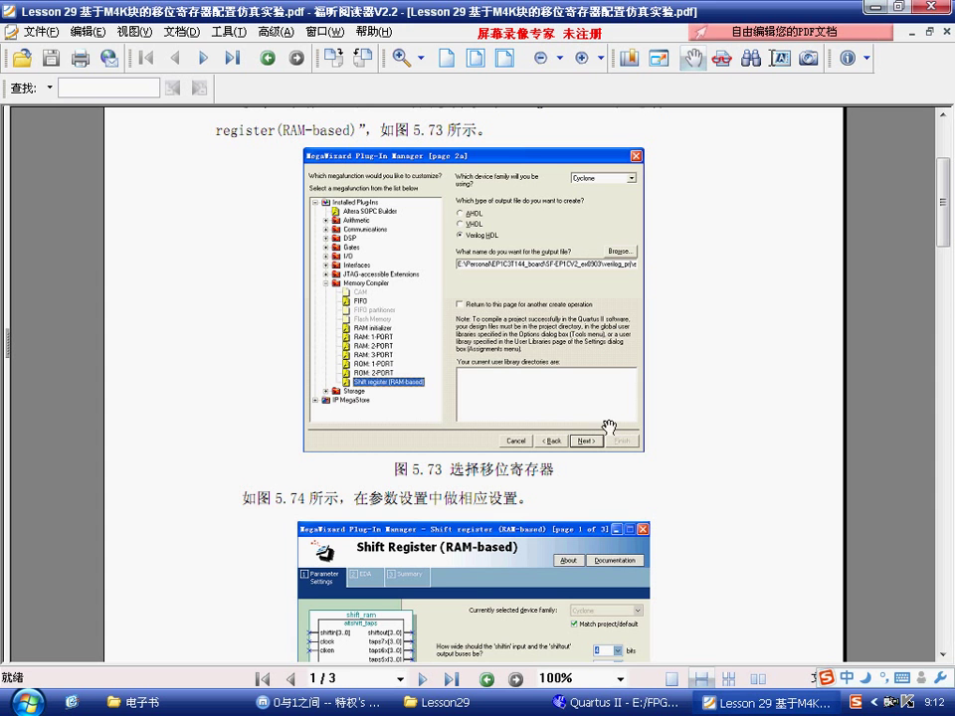
{"action": "scroll", "coordinate": [495, 348], "scroll_direction": "down", "scroll_amount": 3}
{"action": "scroll", "coordinate": [495, 348], "scroll_direction": "down", "scroll_amount": 2}
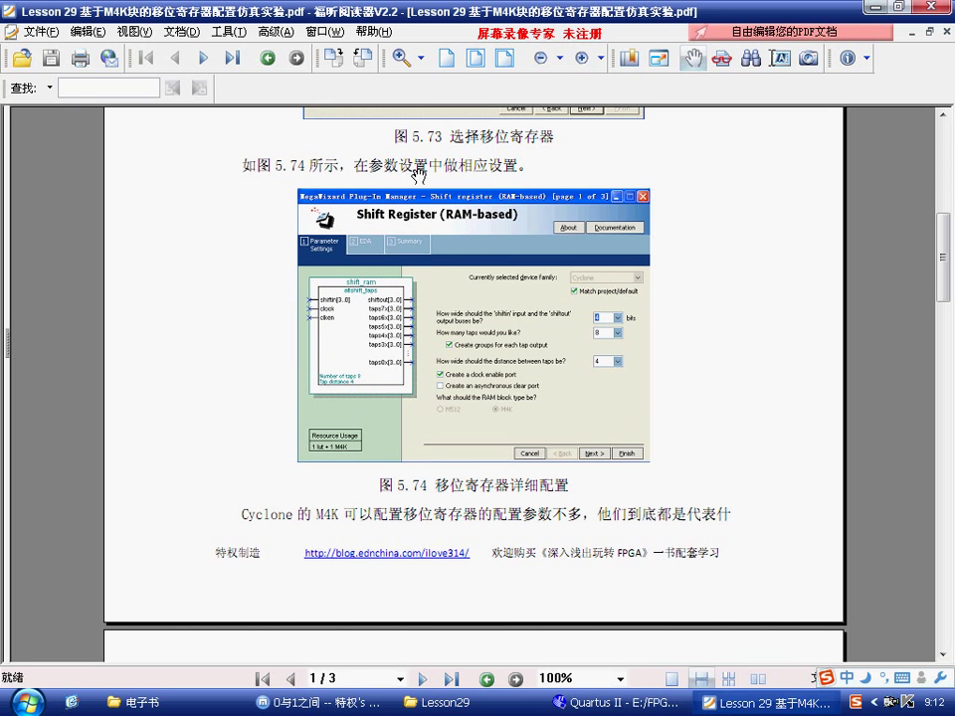
Switch to Quartus II, open the shift_ram instance of mem_cof in the MegaWizard and reposition its window
{"action": "left_click", "coordinate": [616, 703]}
{"action": "left_click", "coordinate": [167, 152]}
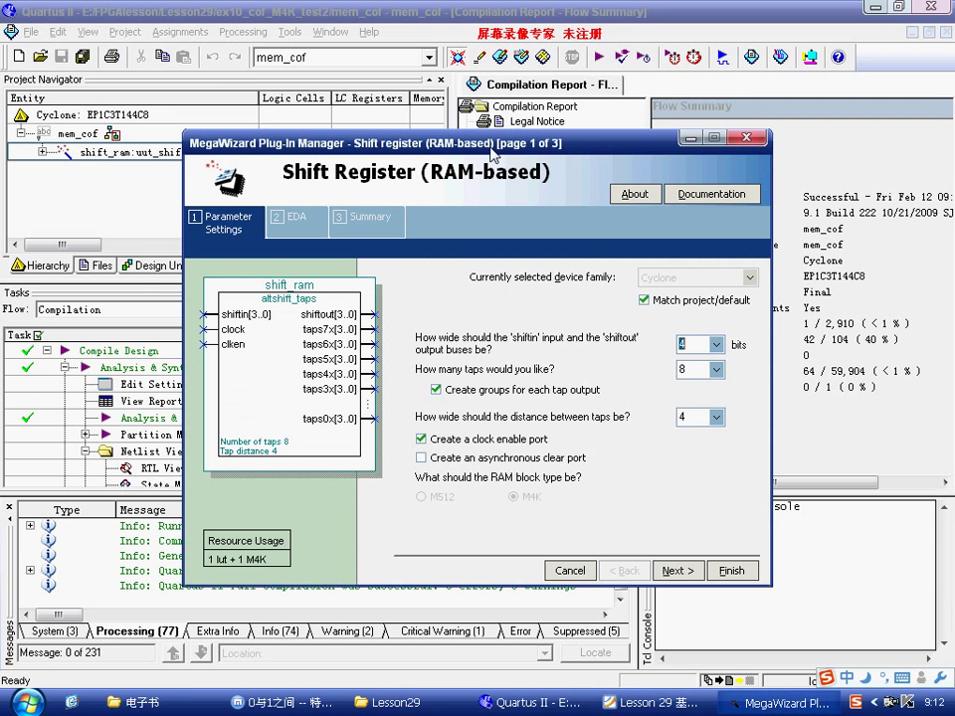
{"action": "left_click_drag", "start_coordinate": [503, 156], "coordinate": [464, 117]}
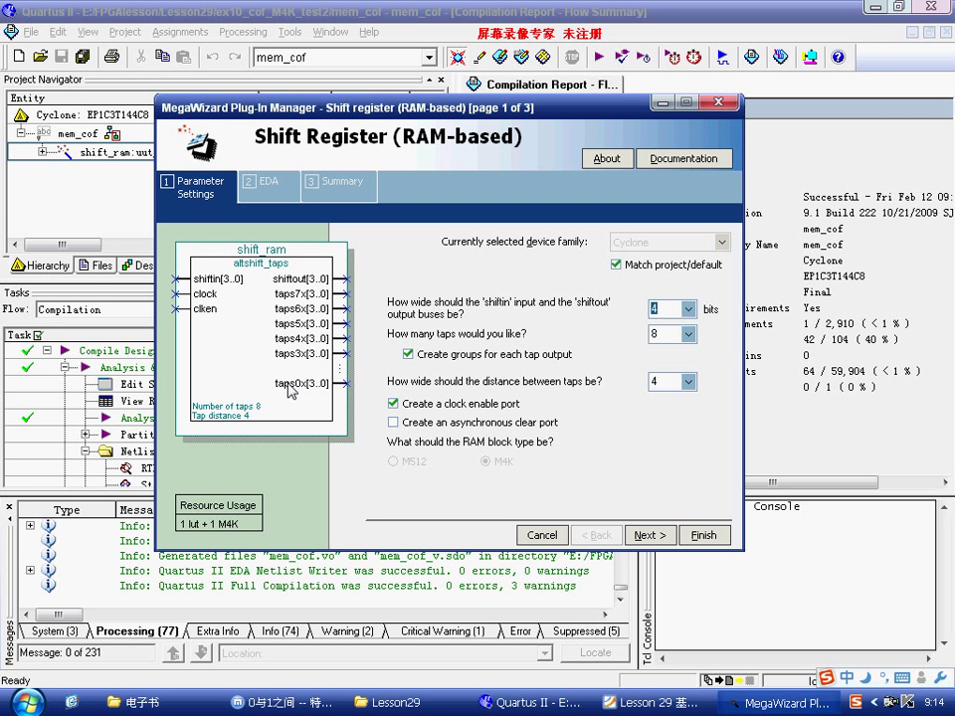
Look at the EDA page of the shift register wizard, return to Parameter Settings and reposition the window
{"action": "left_click", "coordinate": [654, 535]}
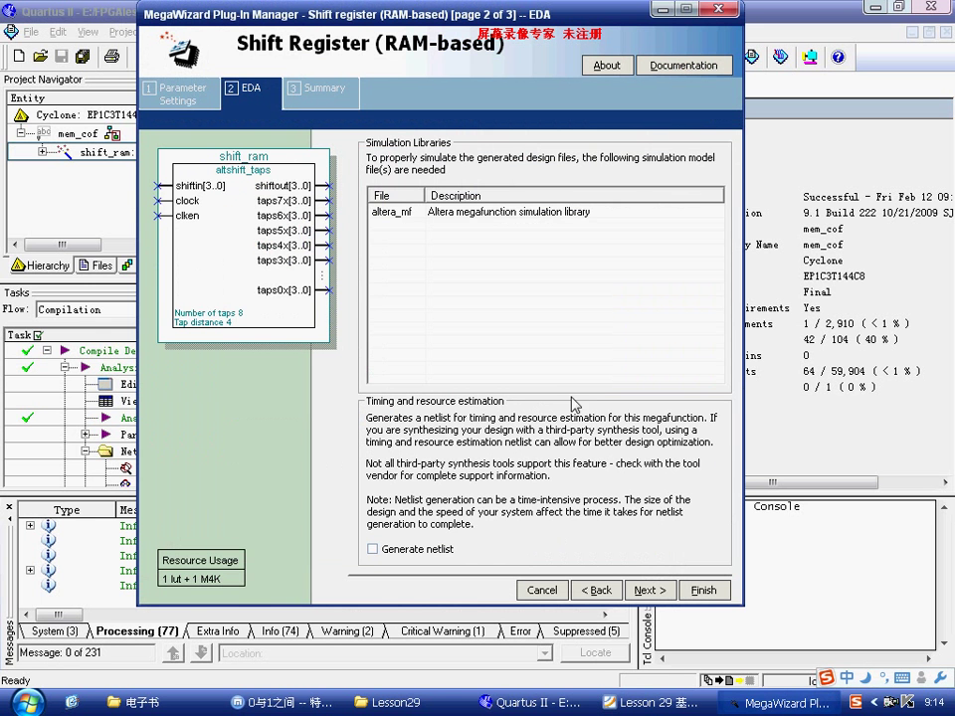
{"action": "left_click", "coordinate": [597, 590]}
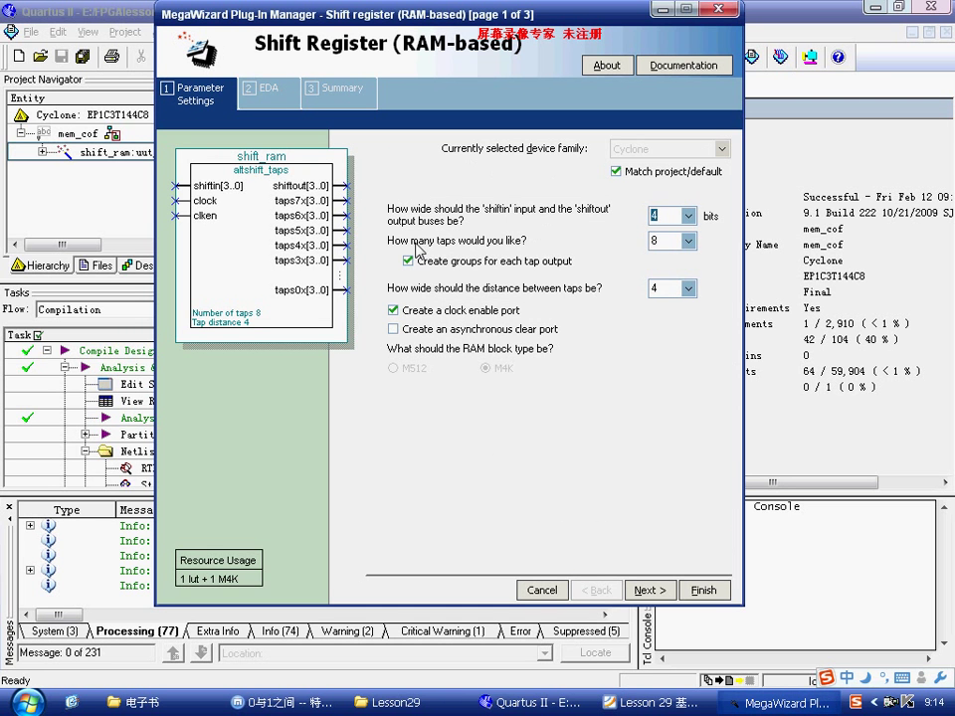
{"action": "left_click_drag", "start_coordinate": [547, 23], "coordinate": [537, 60]}
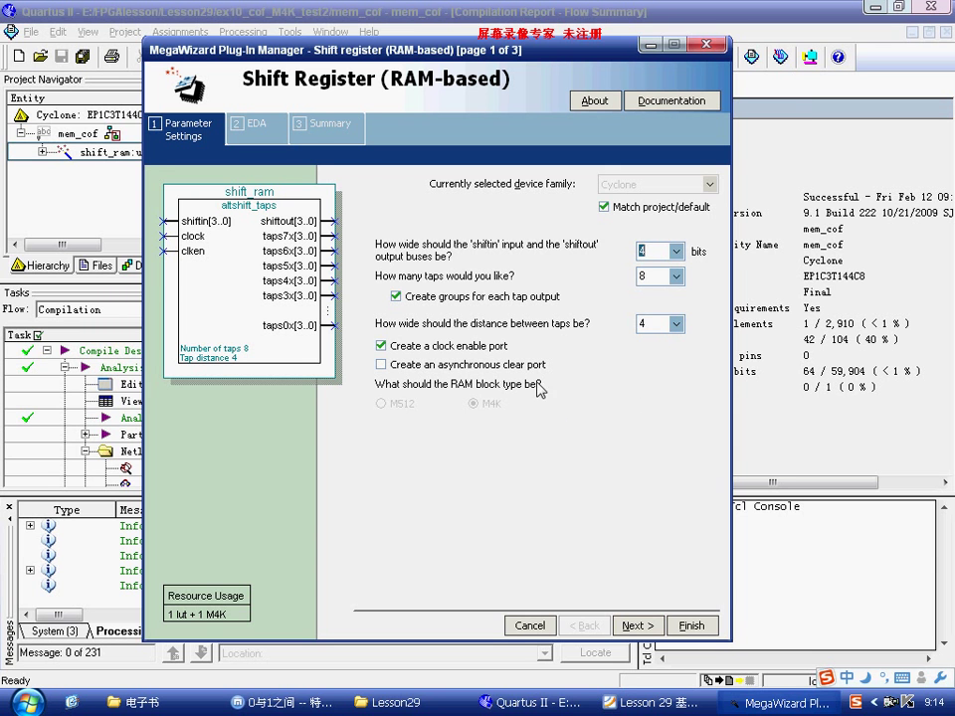
Launch Paint, check the wizard's parameter settings once more, and return to the blank canvas
{"action": "key", "text": "super"}
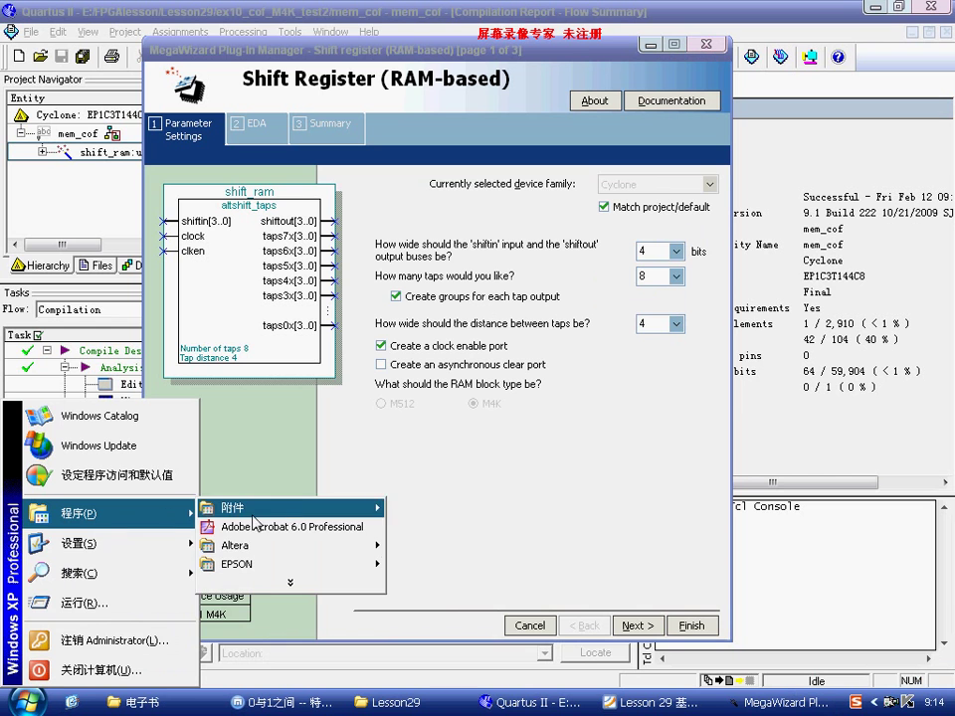
{"action": "left_click", "coordinate": [467, 430]}
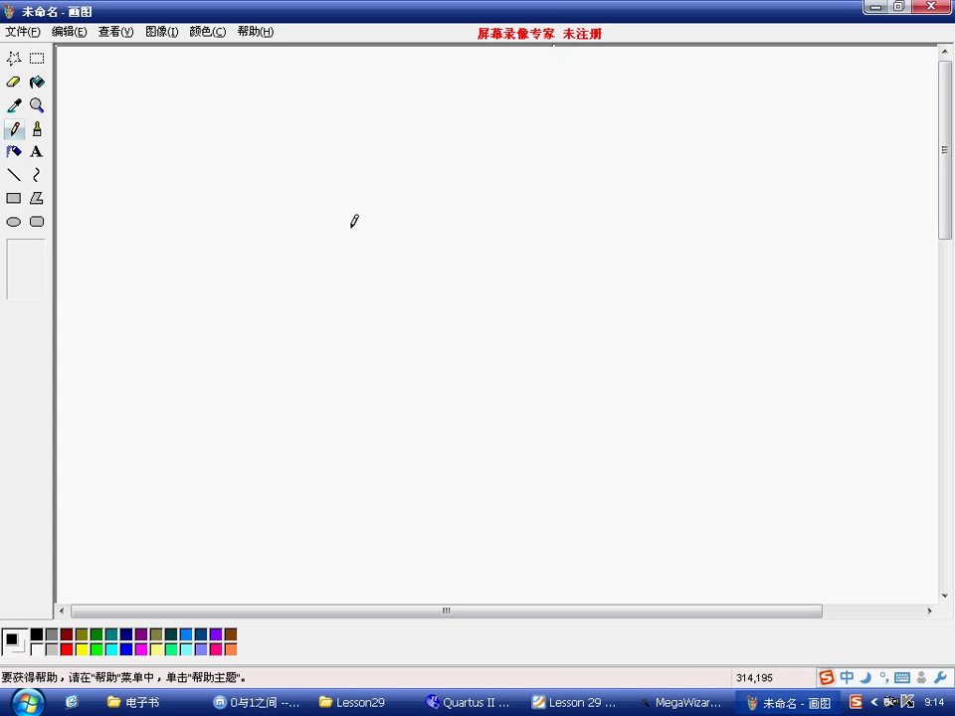
{"action": "left_click", "coordinate": [683, 704]}
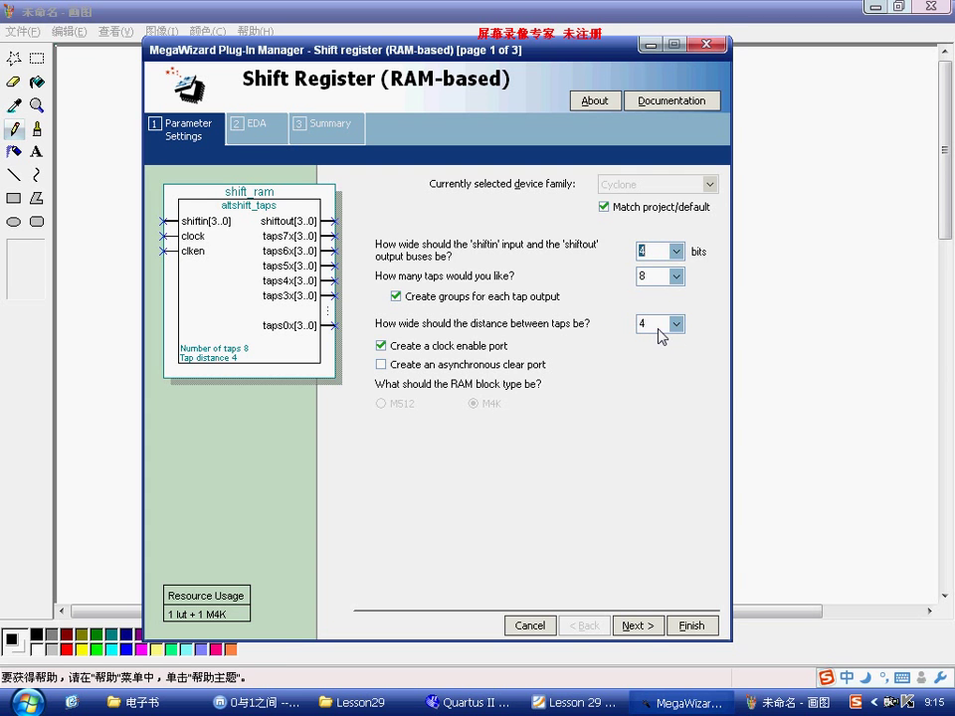
{"action": "left_click", "coordinate": [791, 703]}
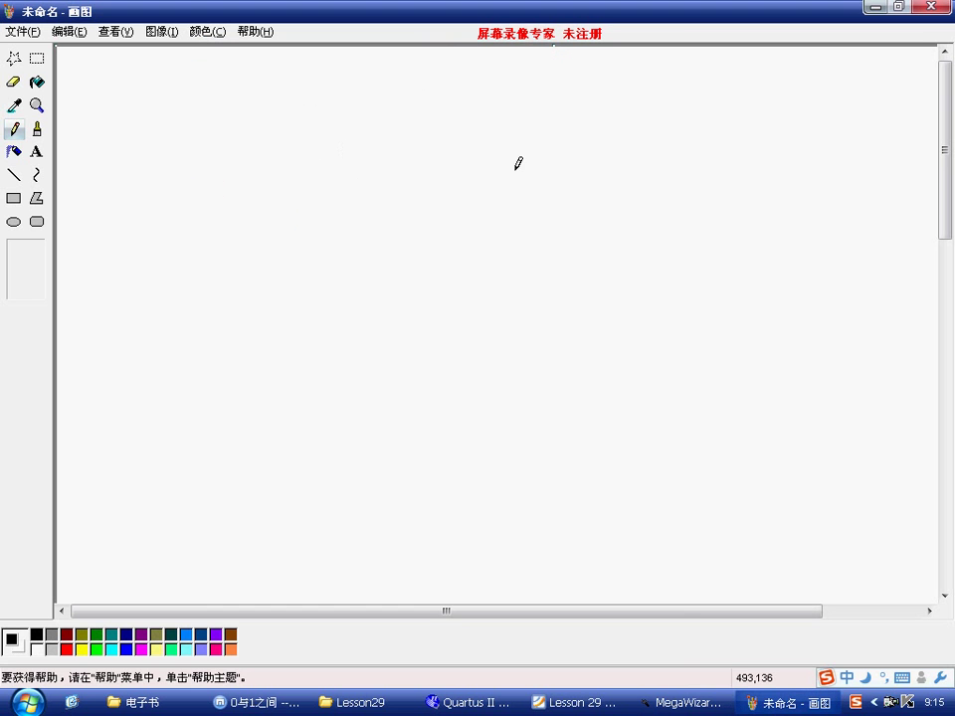
Draw a vertical column of four small closed shapes with the Pencil near the upper middle of the canvas
{"action": "left_click_drag", "start_coordinate": [465, 133], "coordinate": [464, 126]}
{"action": "mouse_move", "coordinate": [463, 167]}
{"action": "left_mouse_down"}
{"action": "mouse_move", "coordinate": [488, 197]}
{"action": "mouse_move", "coordinate": [469, 182]}
{"action": "left_mouse_up"}
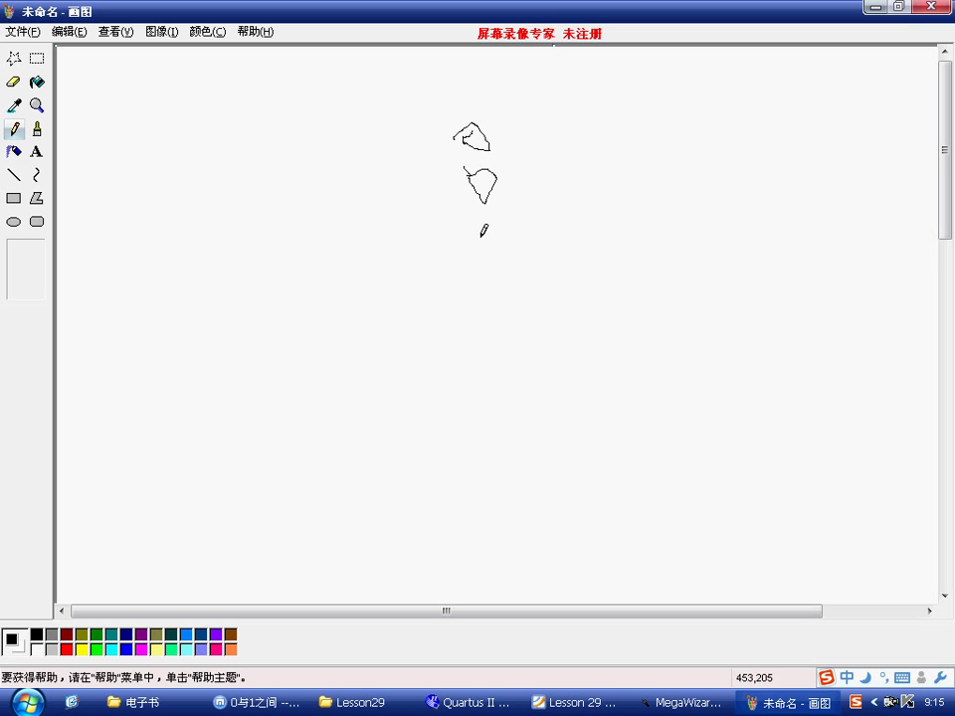
{"action": "mouse_move", "coordinate": [461, 229]}
{"action": "left_mouse_down"}
{"action": "mouse_move", "coordinate": [492, 239]}
{"action": "mouse_move", "coordinate": [473, 224]}
{"action": "mouse_move", "coordinate": [461, 229]}
{"action": "mouse_move", "coordinate": [465, 261]}
{"action": "left_mouse_up"}
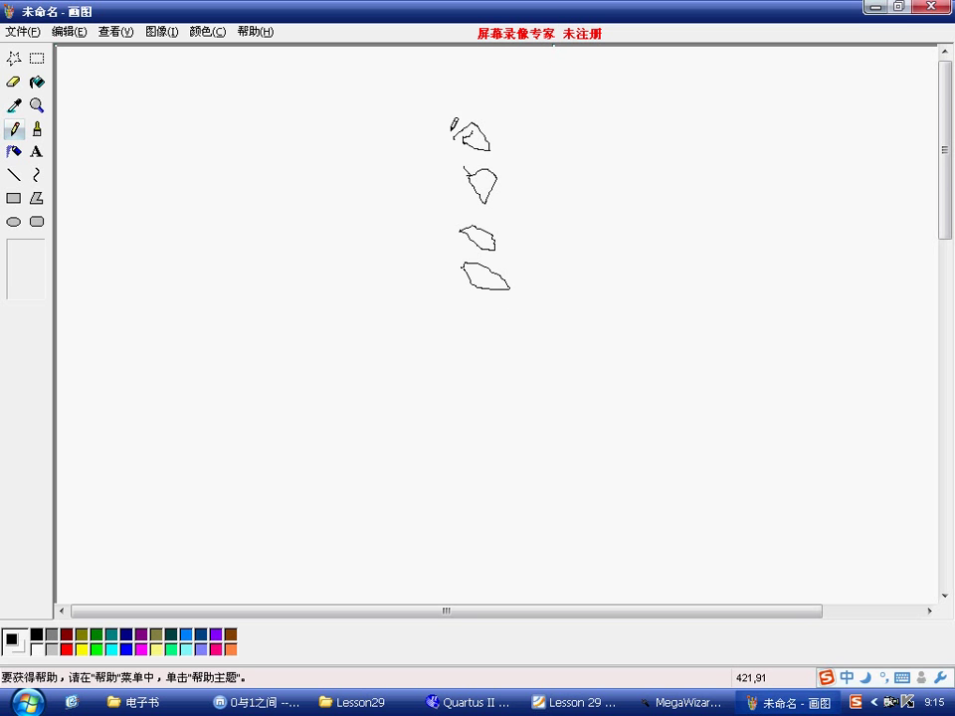
{"action": "left_click_drag", "start_coordinate": [453, 138], "coordinate": [466, 149]}
Extend the first two rows leftward with three small shapes each, making four register cells per row
{"action": "left_click_drag", "start_coordinate": [406, 140], "coordinate": [380, 125]}
{"action": "mouse_move", "coordinate": [319, 129]}
{"action": "left_mouse_down"}
{"action": "mouse_move", "coordinate": [329, 130]}
{"action": "mouse_move", "coordinate": [314, 127]}
{"action": "left_mouse_up"}
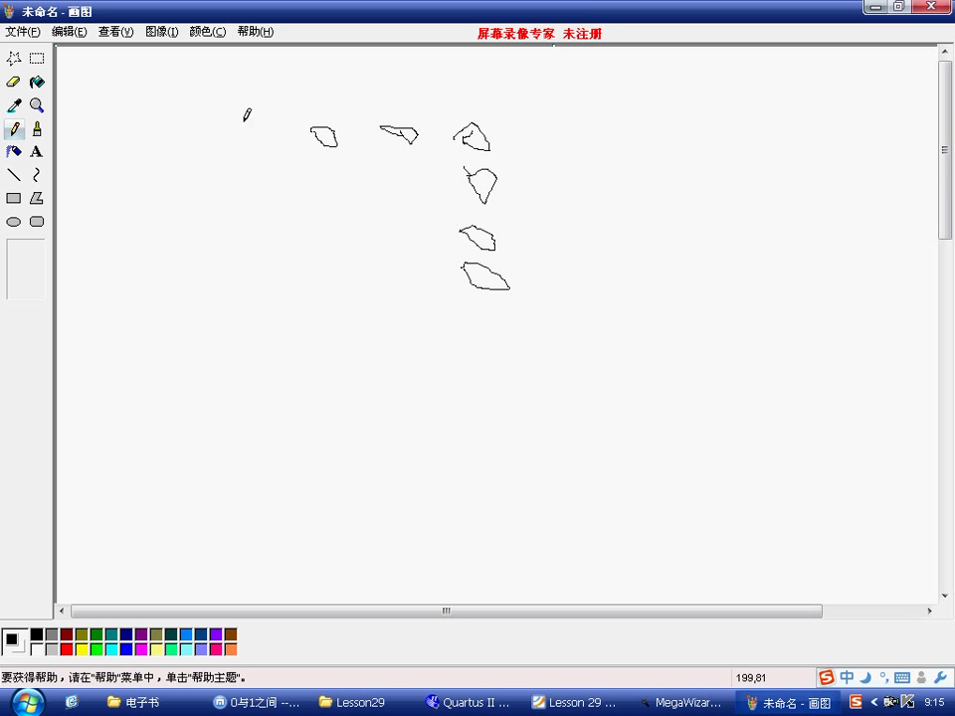
{"action": "mouse_move", "coordinate": [228, 127]}
{"action": "left_mouse_down"}
{"action": "mouse_move", "coordinate": [237, 147]}
{"action": "mouse_move", "coordinate": [242, 123]}
{"action": "mouse_move", "coordinate": [228, 124]}
{"action": "left_mouse_up"}
{"action": "mouse_move", "coordinate": [227, 177]}
{"action": "left_mouse_down"}
{"action": "mouse_move", "coordinate": [261, 185]}
{"action": "mouse_move", "coordinate": [213, 167]}
{"action": "left_mouse_up"}
{"action": "mouse_move", "coordinate": [333, 167]}
{"action": "left_mouse_down"}
{"action": "mouse_move", "coordinate": [343, 180]}
{"action": "mouse_move", "coordinate": [306, 167]}
{"action": "left_mouse_up"}
{"action": "mouse_move", "coordinate": [388, 167]}
{"action": "left_mouse_down"}
{"action": "mouse_move", "coordinate": [412, 186]}
{"action": "mouse_move", "coordinate": [438, 186]}
{"action": "mouse_move", "coordinate": [401, 171]}
{"action": "left_mouse_up"}
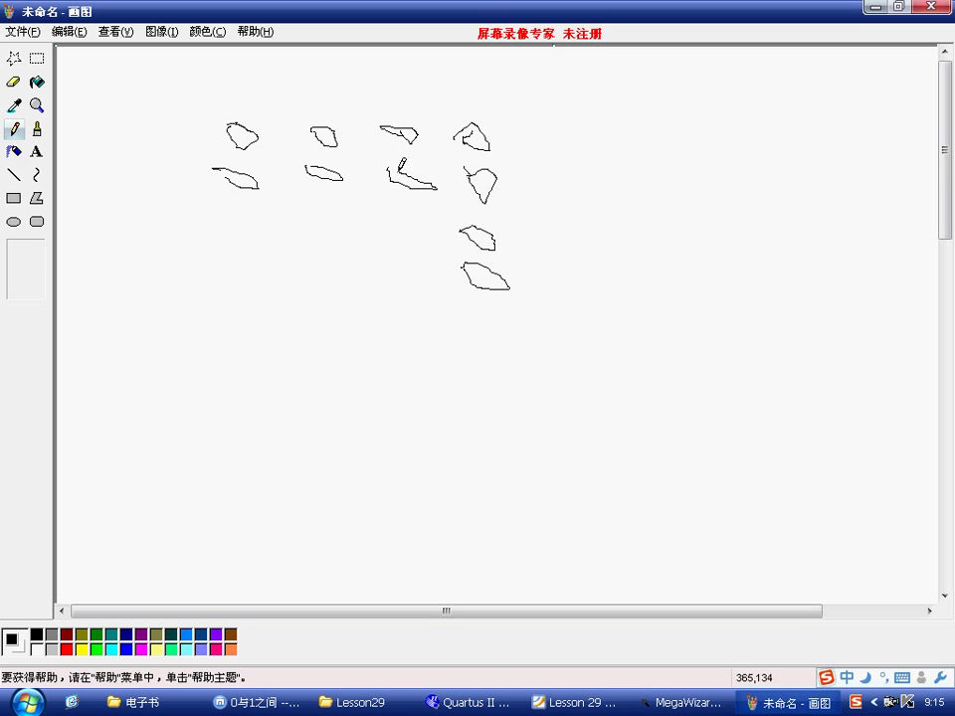
Draw three small shapes in each of the third and fourth rows to complete the four-by-four grid
{"action": "mouse_move", "coordinate": [404, 225]}
{"action": "left_mouse_down"}
{"action": "mouse_move", "coordinate": [438, 247]}
{"action": "mouse_move", "coordinate": [400, 233]}
{"action": "left_mouse_up"}
{"action": "mouse_move", "coordinate": [321, 228]}
{"action": "left_mouse_down"}
{"action": "mouse_move", "coordinate": [375, 269]}
{"action": "mouse_move", "coordinate": [320, 225]}
{"action": "left_mouse_up"}
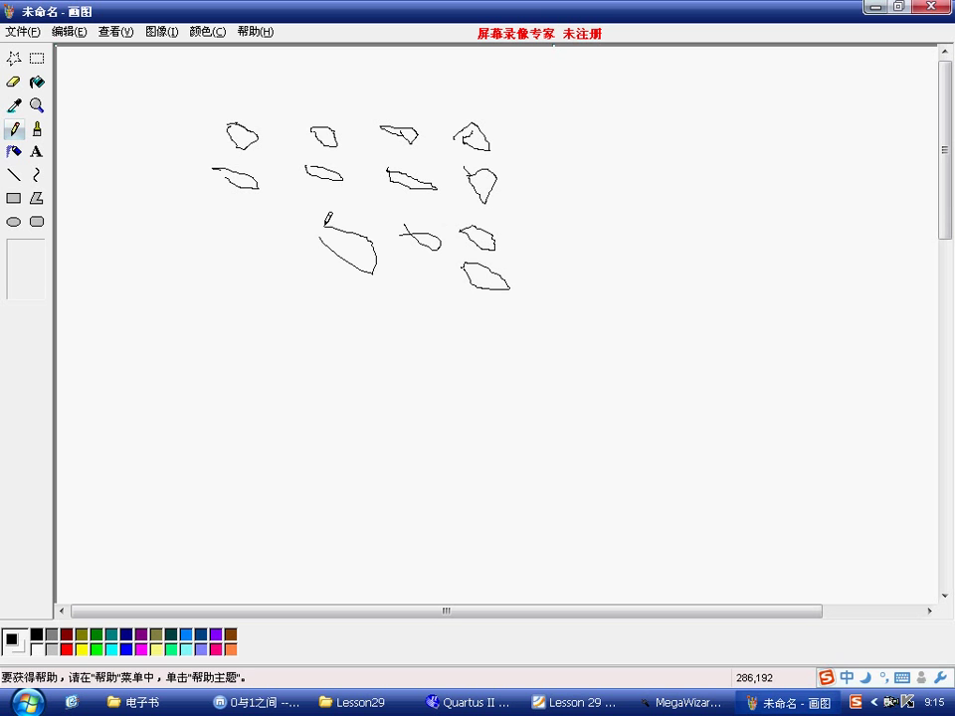
{"action": "mouse_move", "coordinate": [217, 223]}
{"action": "left_mouse_down"}
{"action": "mouse_move", "coordinate": [247, 229]}
{"action": "mouse_move", "coordinate": [217, 227]}
{"action": "left_mouse_up"}
{"action": "mouse_move", "coordinate": [222, 279]}
{"action": "left_mouse_down"}
{"action": "mouse_move", "coordinate": [229, 261]}
{"action": "mouse_move", "coordinate": [211, 269]}
{"action": "left_mouse_up"}
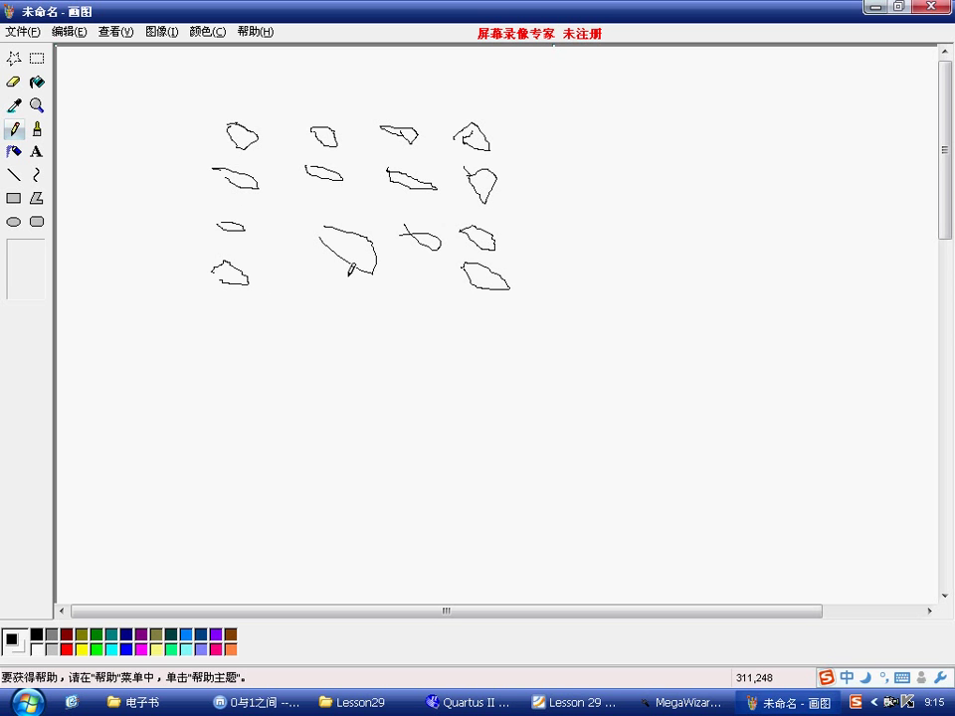
{"action": "mouse_move", "coordinate": [328, 264]}
{"action": "left_mouse_down"}
{"action": "mouse_move", "coordinate": [352, 287]}
{"action": "mouse_move", "coordinate": [324, 267]}
{"action": "left_mouse_up"}
{"action": "mouse_move", "coordinate": [410, 282]}
{"action": "left_mouse_down"}
{"action": "mouse_move", "coordinate": [433, 297]}
{"action": "mouse_move", "coordinate": [404, 282]}
{"action": "left_mouse_up"}
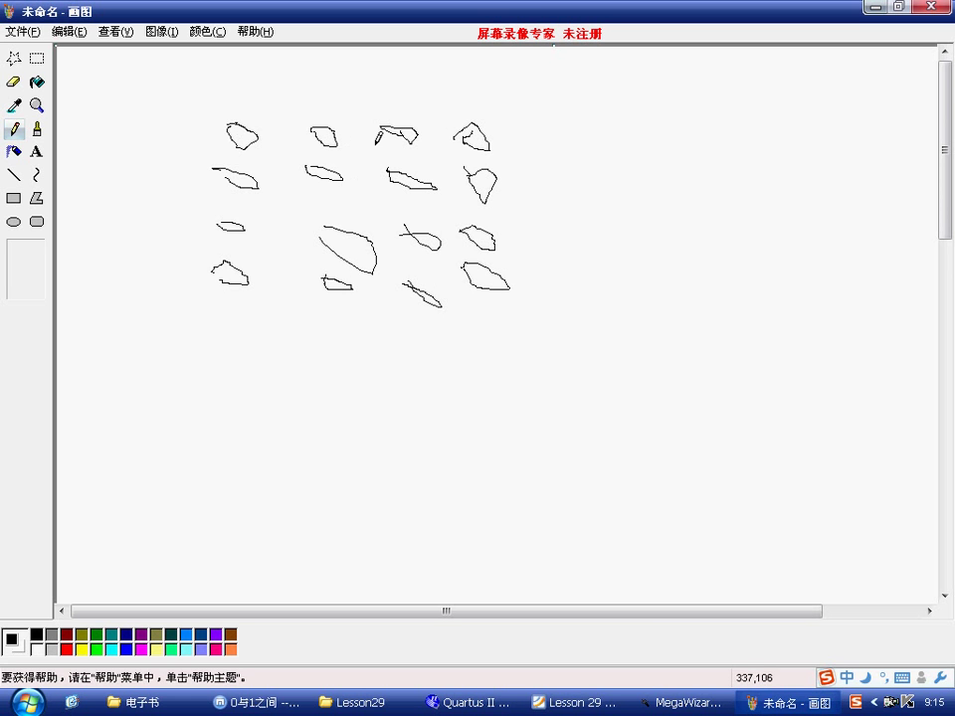
Number the rows 1 to 4, draw an input arrow with handwritten marks and a separate arrow below the grid
{"action": "mouse_move", "coordinate": [506, 128]}
{"action": "left_mouse_down"}
{"action": "mouse_move", "coordinate": [522, 175]}
{"action": "mouse_move", "coordinate": [505, 195]}
{"action": "mouse_move", "coordinate": [531, 191]}
{"action": "mouse_move", "coordinate": [527, 202]}
{"action": "mouse_move", "coordinate": [561, 237]}
{"action": "mouse_move", "coordinate": [527, 245]}
{"action": "mouse_move", "coordinate": [560, 242]}
{"action": "mouse_move", "coordinate": [522, 276]}
{"action": "mouse_move", "coordinate": [542, 306]}
{"action": "left_mouse_up"}
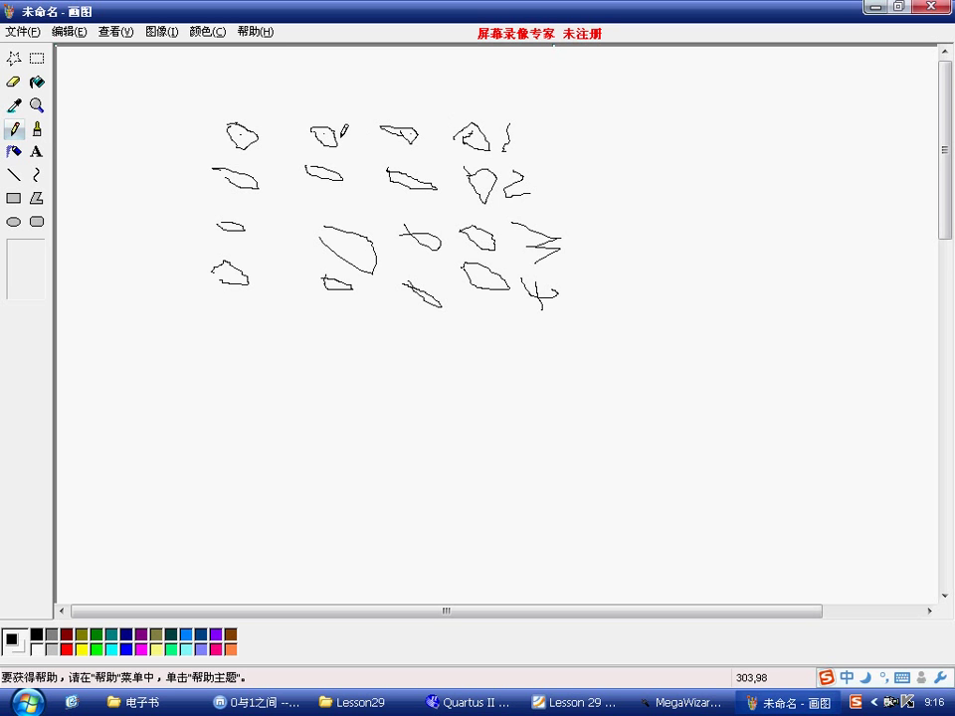
{"action": "left_click_drag", "start_coordinate": [100, 135], "coordinate": [198, 132]}
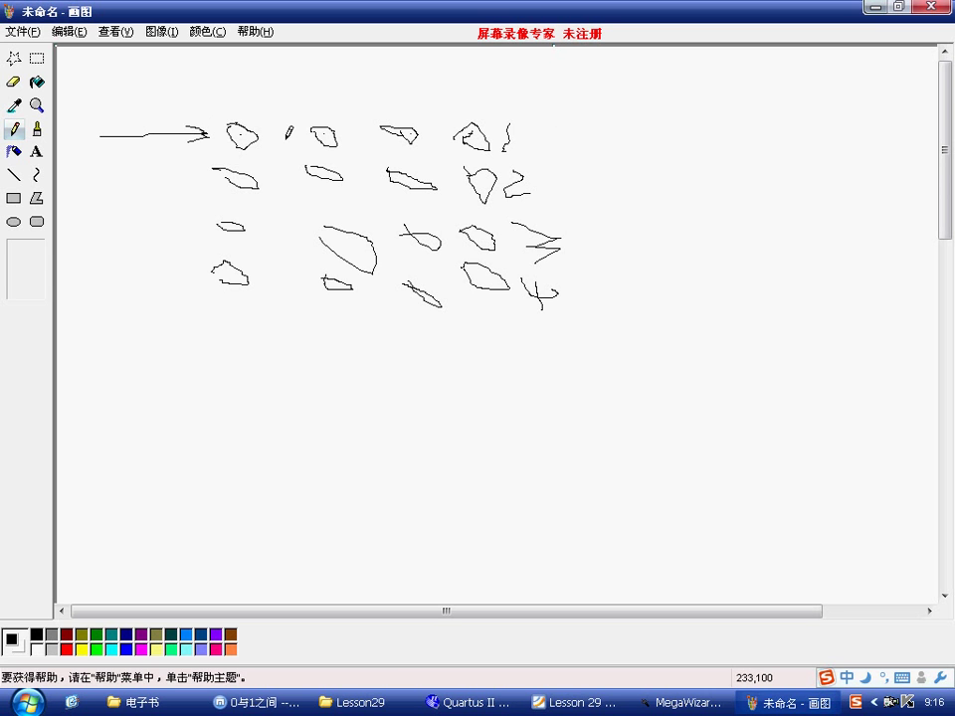
{"action": "mouse_move", "coordinate": [523, 422]}
{"action": "left_mouse_down"}
{"action": "mouse_move", "coordinate": [625, 418]}
{"action": "mouse_move", "coordinate": [598, 433]}
{"action": "left_mouse_up"}
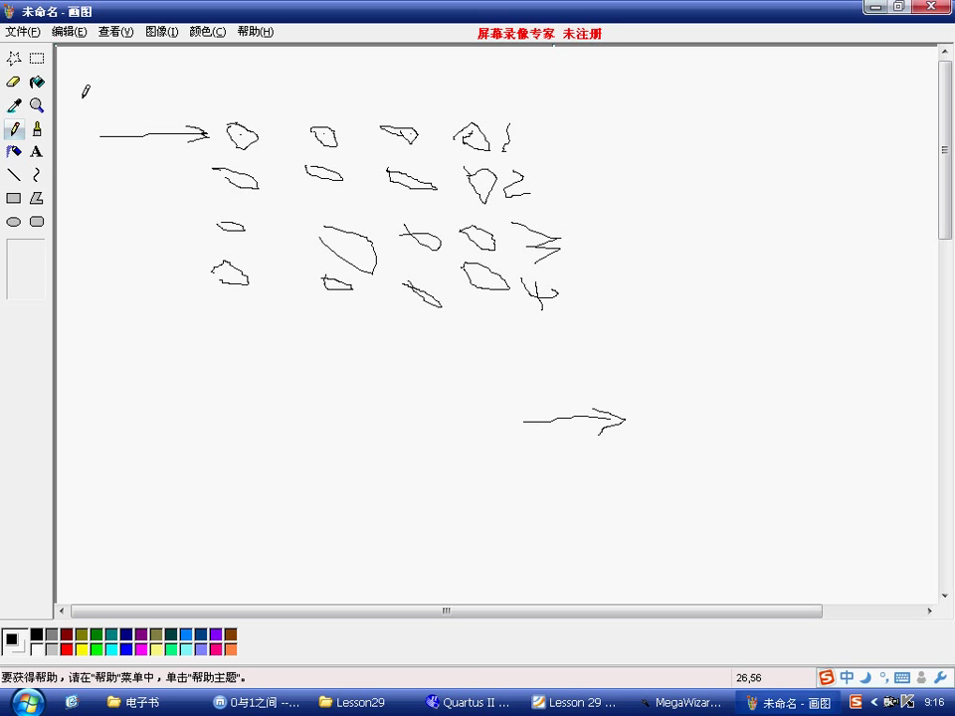
{"action": "mouse_move", "coordinate": [88, 100]}
{"action": "left_mouse_down"}
{"action": "mouse_move", "coordinate": [84, 131]}
{"action": "mouse_move", "coordinate": [99, 122]}
{"action": "mouse_move", "coordinate": [115, 150]}
{"action": "mouse_move", "coordinate": [100, 149]}
{"action": "left_mouse_up"}
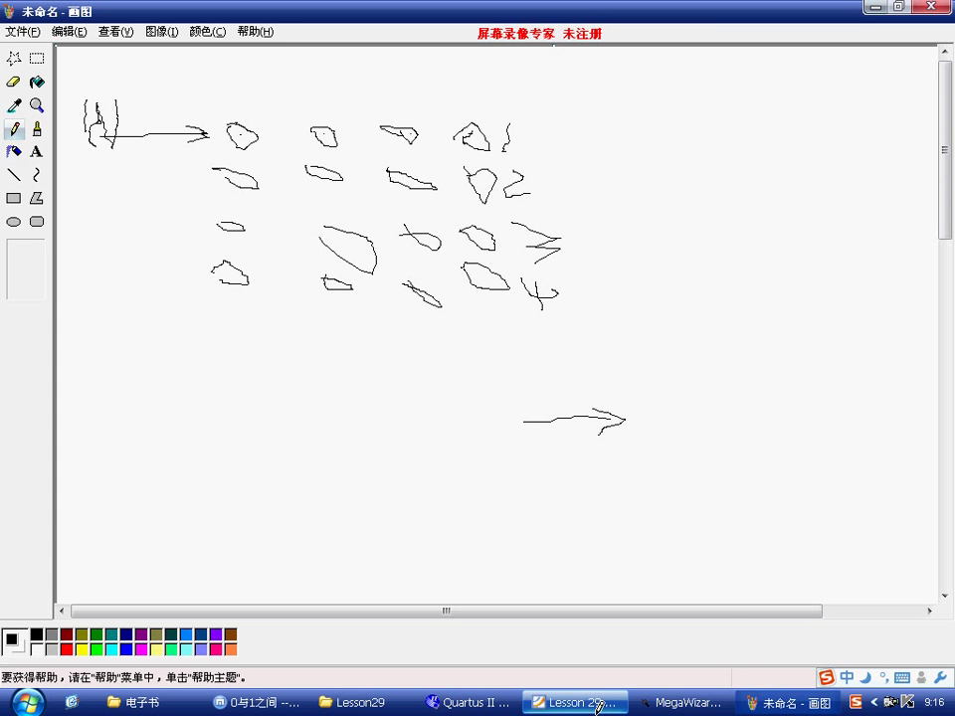
Check the tap outputs in the MegaWizard and, back in Paint, retrace the first, second and fourth shapes of row 1
{"action": "left_click", "coordinate": [662, 703]}
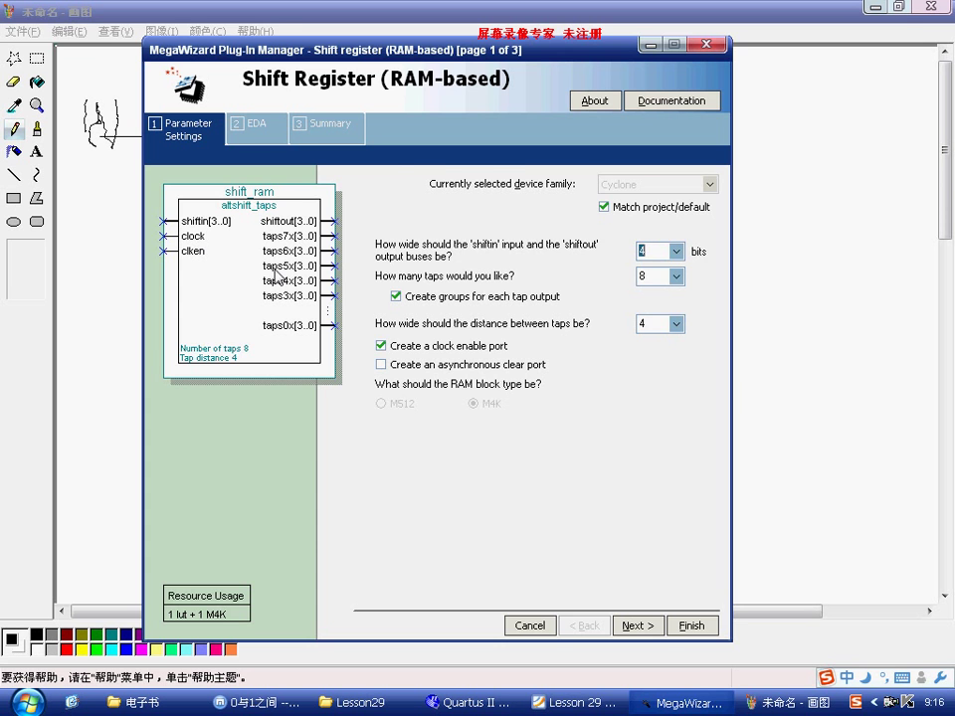
{"action": "key", "text": "alt+Tab"}
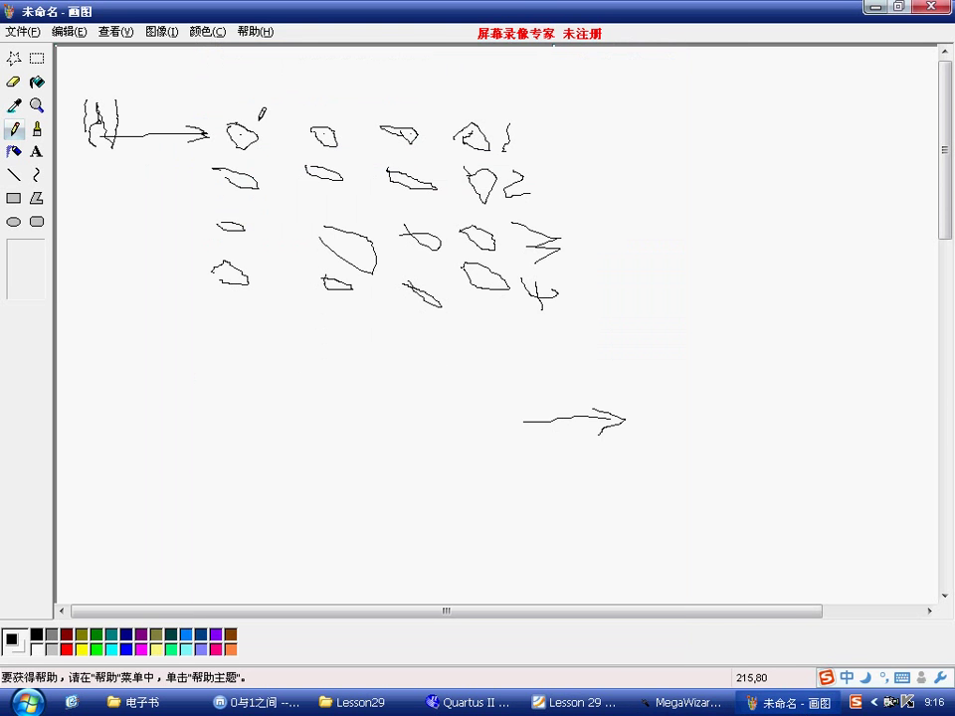
{"action": "mouse_move", "coordinate": [228, 124]}
{"action": "left_mouse_down"}
{"action": "mouse_move", "coordinate": [244, 140]}
{"action": "mouse_move", "coordinate": [235, 130]}
{"action": "left_mouse_up"}
{"action": "mouse_move", "coordinate": [317, 129]}
{"action": "left_mouse_down"}
{"action": "mouse_move", "coordinate": [363, 130]}
{"action": "mouse_move", "coordinate": [320, 123]}
{"action": "left_mouse_up"}
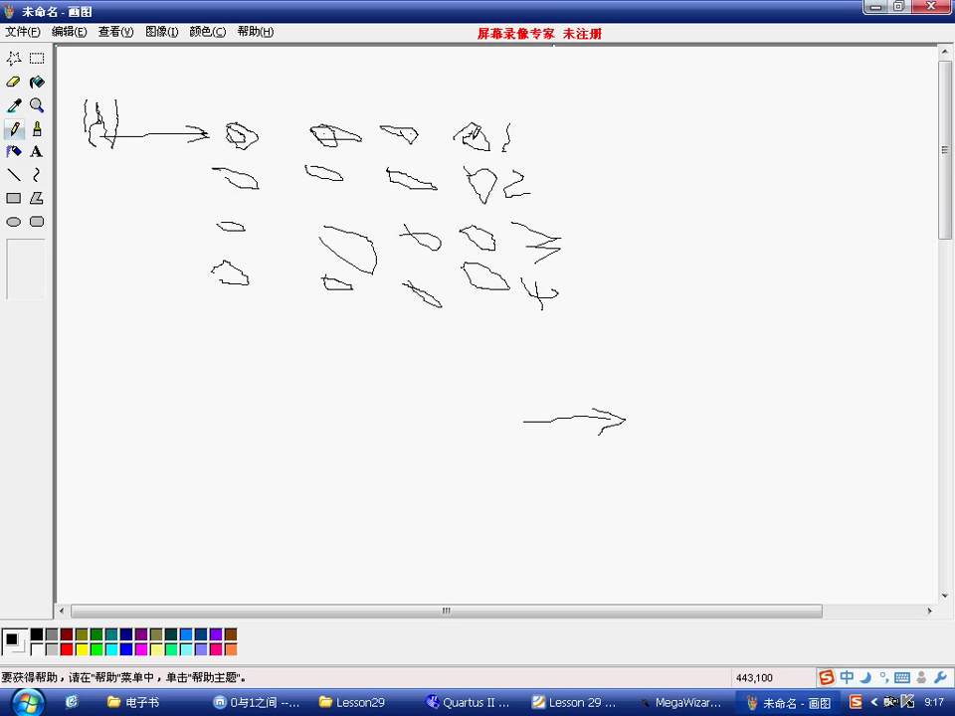
{"action": "left_click_drag", "start_coordinate": [486, 129], "coordinate": [474, 136]}
Glance at the MegaWizard settings again and enclose the whole four-by-four grid in Paint with one large outline
{"action": "left_click", "coordinate": [686, 702]}
{"action": "left_click", "coordinate": [783, 703]}
{"action": "mouse_move", "coordinate": [225, 164]}
{"action": "left_mouse_down"}
{"action": "mouse_move", "coordinate": [219, 322]}
{"action": "mouse_move", "coordinate": [532, 345]}
{"action": "mouse_move", "coordinate": [628, 330]}
{"action": "mouse_move", "coordinate": [565, 179]}
{"action": "mouse_move", "coordinate": [434, 80]}
{"action": "mouse_move", "coordinate": [189, 95]}
{"action": "mouse_move", "coordinate": [204, 177]}
{"action": "left_mouse_up"}
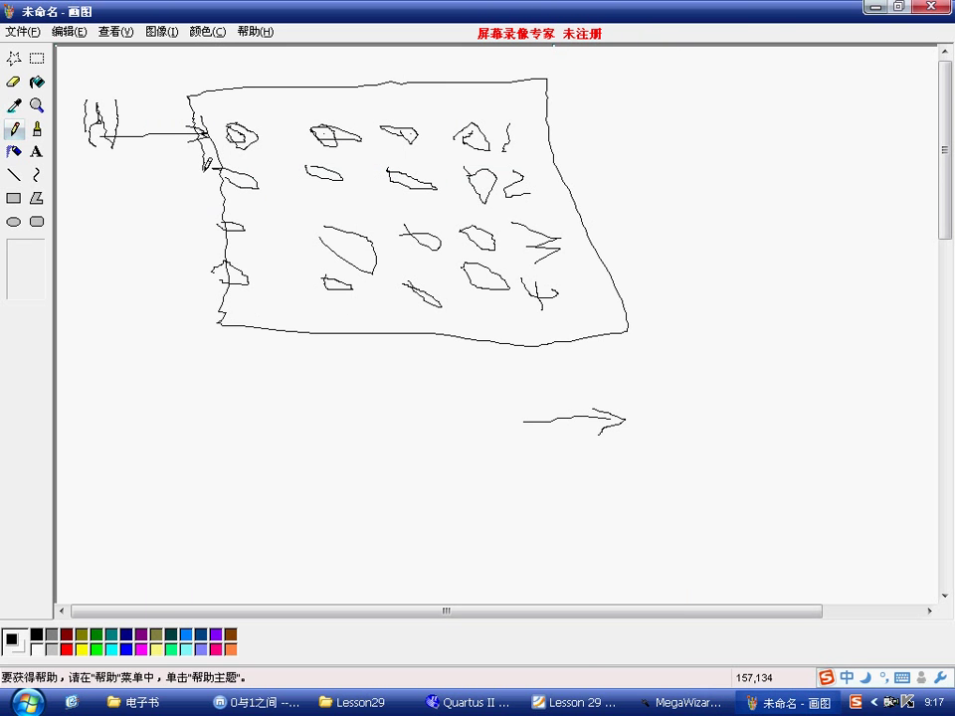
Switch back to the MegaWizard and advance from Parameter Settings to the EDA page
{"action": "left_click", "coordinate": [682, 703]}
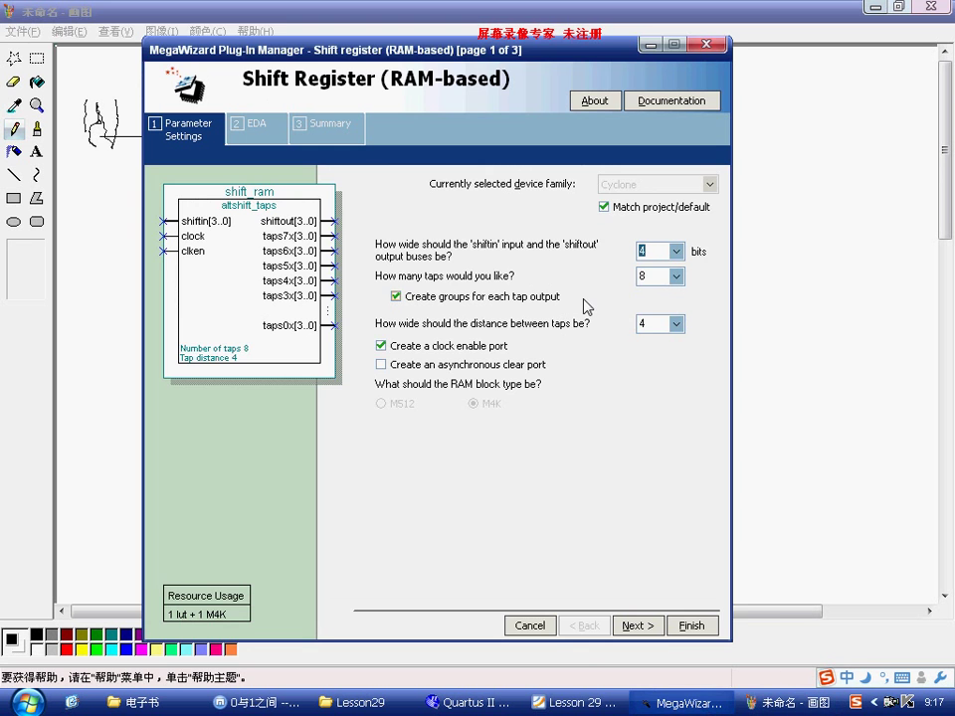
{"action": "left_click", "coordinate": [635, 624]}
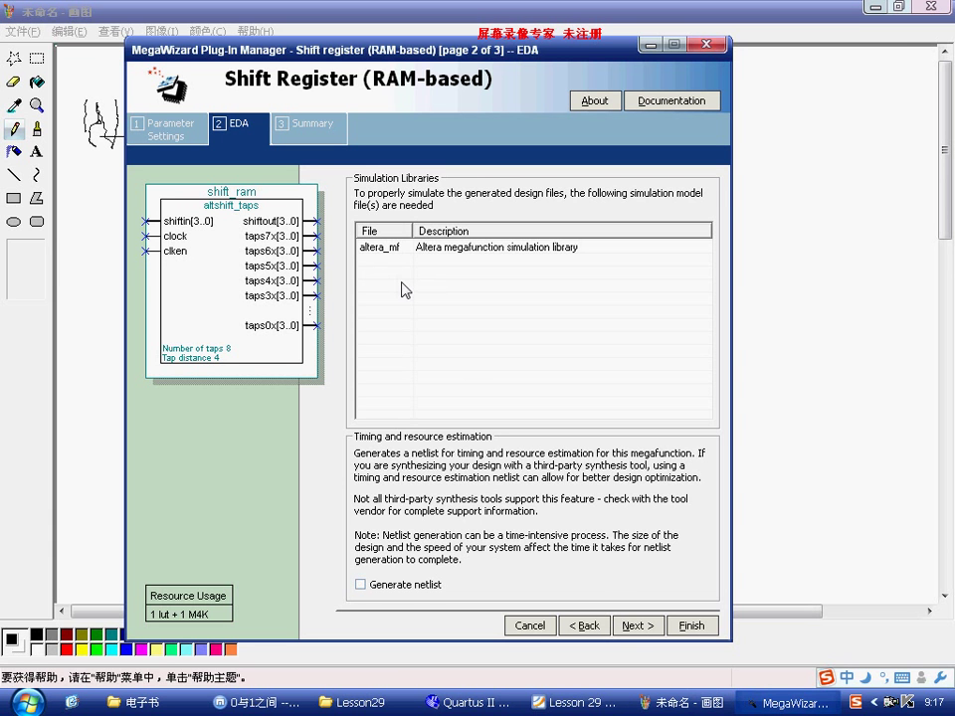
Swap the Verilog black-box file for the instantiation template on the Summary page and generate the shift register files, accepting the overwrite of shift_ram.bsf
{"action": "left_click", "coordinate": [637, 627]}
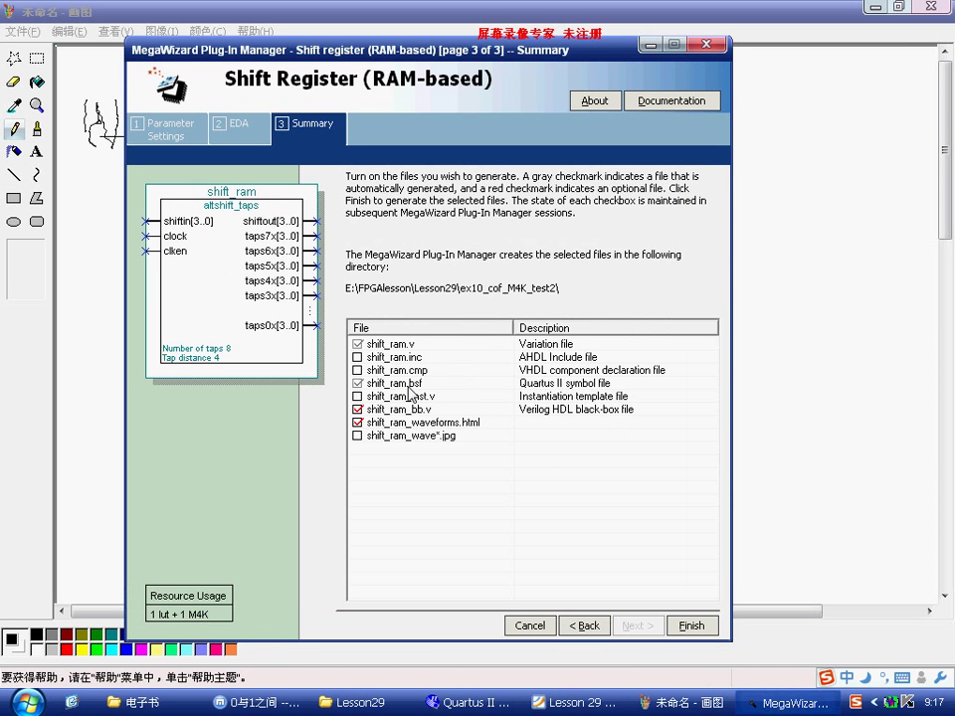
{"action": "left_click", "coordinate": [357, 396]}
{"action": "left_click", "coordinate": [357, 409]}
{"action": "left_click", "coordinate": [703, 623]}
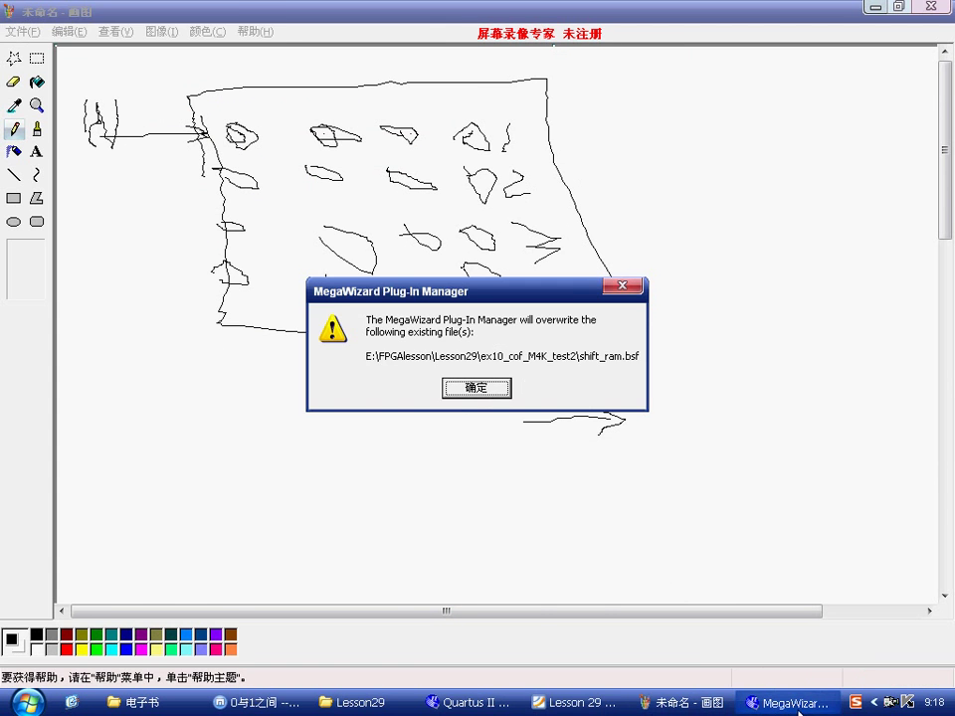
{"action": "left_click", "coordinate": [487, 386]}
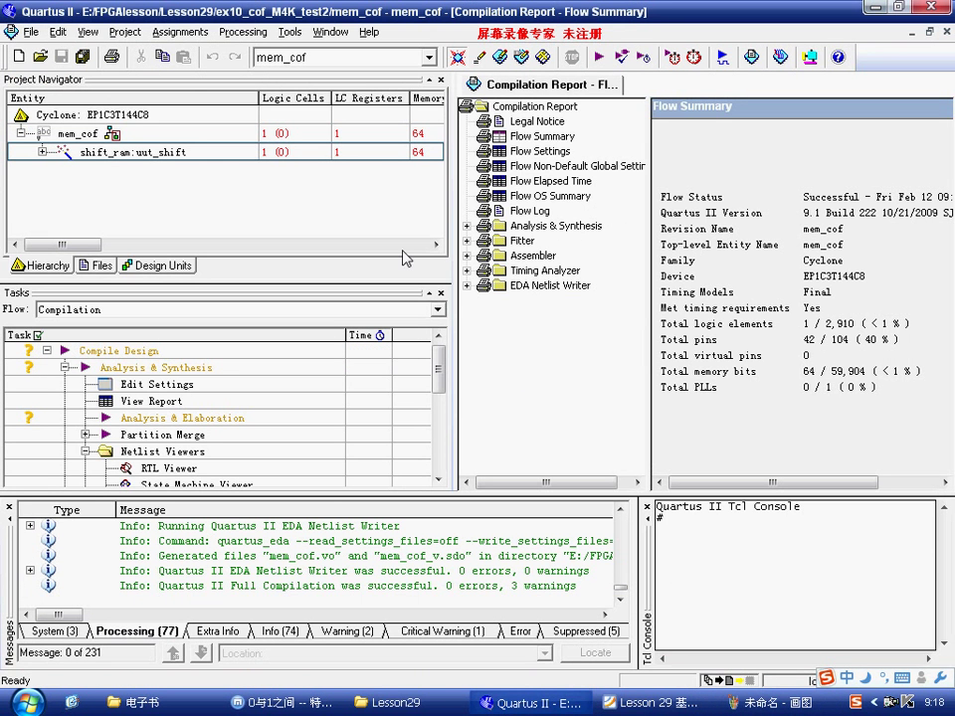
Open the mem_cof source file, widen its editor area, and review the port declarations down to the shift_ram instantiation
{"action": "double_click", "coordinate": [105, 133]}
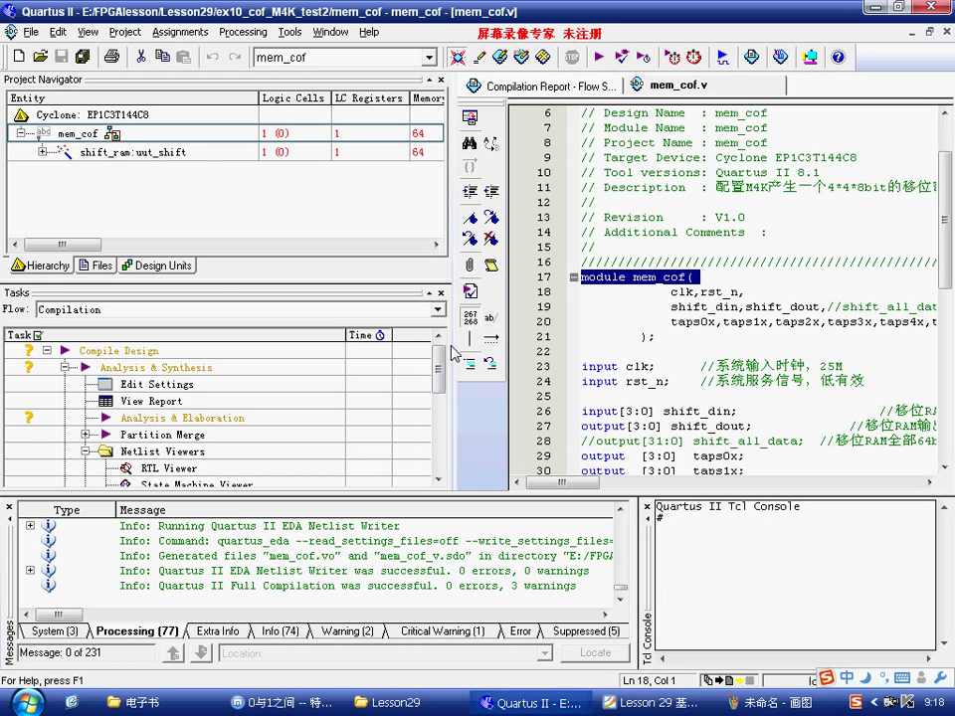
{"action": "left_click_drag", "start_coordinate": [459, 358], "coordinate": [206, 360]}
{"action": "left_click", "coordinate": [571, 291]}
{"action": "scroll", "coordinate": [560, 355], "scroll_direction": "down", "scroll_amount": 1}
{"action": "scroll", "coordinate": [560, 355], "scroll_direction": "down", "scroll_amount": 3}
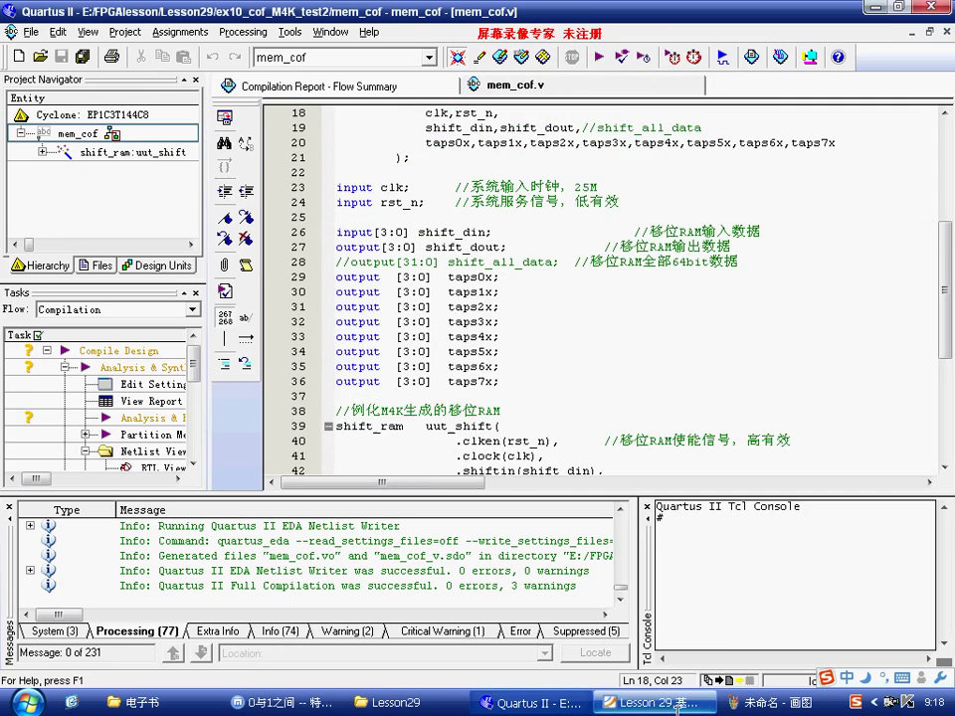
Switch to the Lesson 29 PDF in Foxit Reader and view the shift register structure diagram in figure 5.75
{"action": "key", "text": "alt+Tab"}
{"action": "scroll", "coordinate": [503, 301], "scroll_direction": "down", "scroll_amount": 5}
{"action": "scroll", "coordinate": [508, 296], "scroll_direction": "down", "scroll_amount": 5}
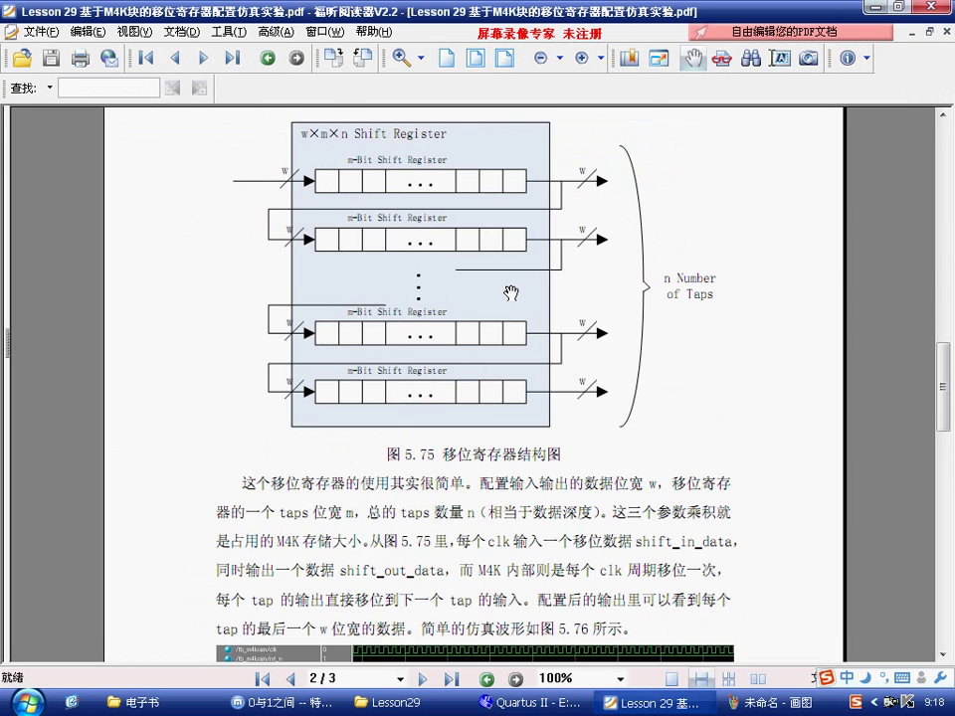